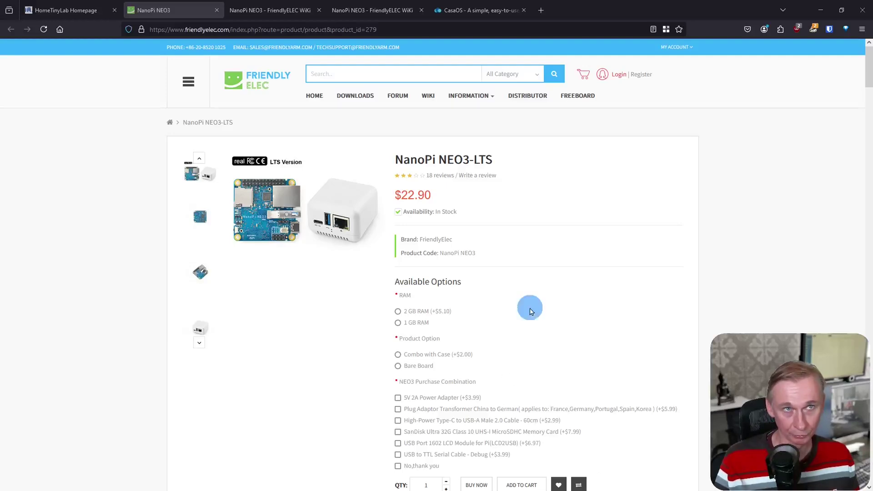
- Follow the image download link in the NanoPi NEO3 wiki's microSD flashing section and open the Google Drive download folder
{"action": "mouse_move", "coordinate": [370, 191]}
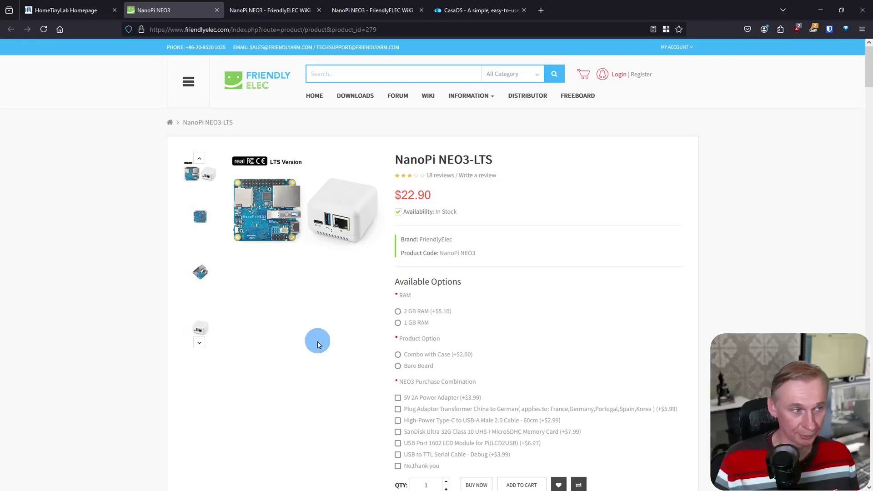
{"action": "key", "text": "ctrl+Tab"}
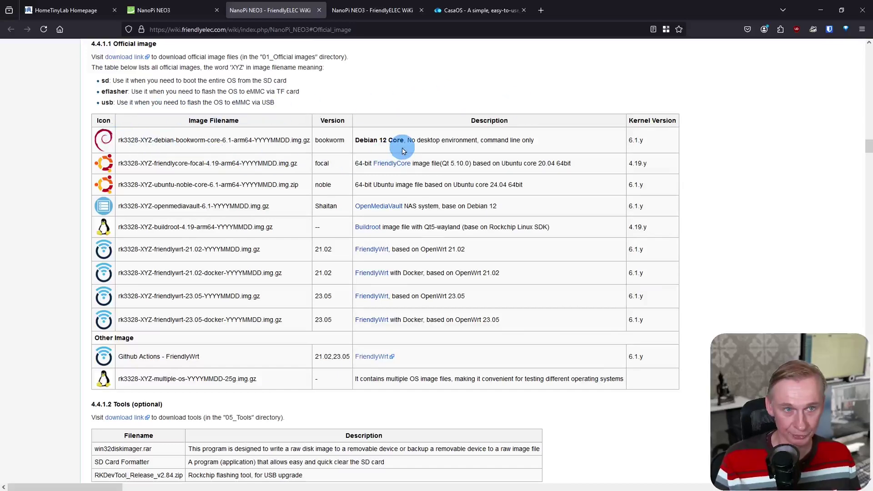
{"action": "scroll", "coordinate": [403, 150], "scroll_direction": "down", "scroll_amount": 4}
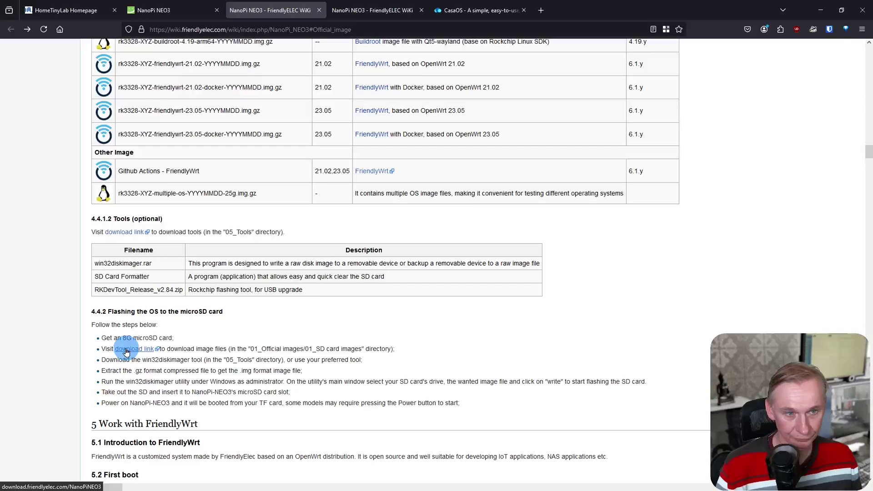
{"action": "left_click", "coordinate": [143, 350]}
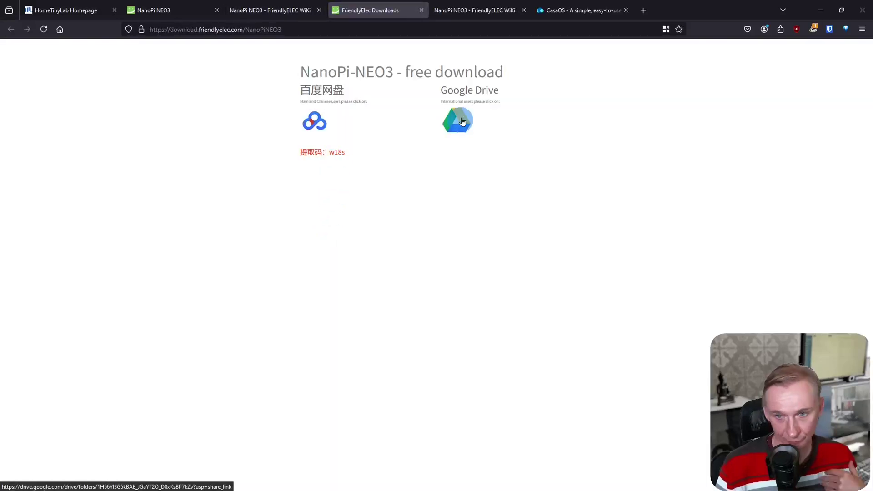
{"action": "left_click", "coordinate": [460, 124]}
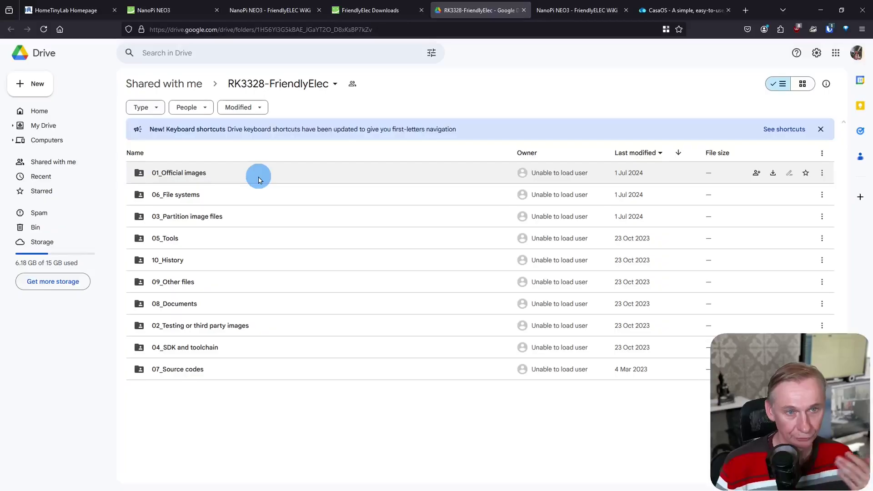
- Open the 01_SD card images folder inside 01_Official images
{"action": "left_click", "coordinate": [200, 174]}
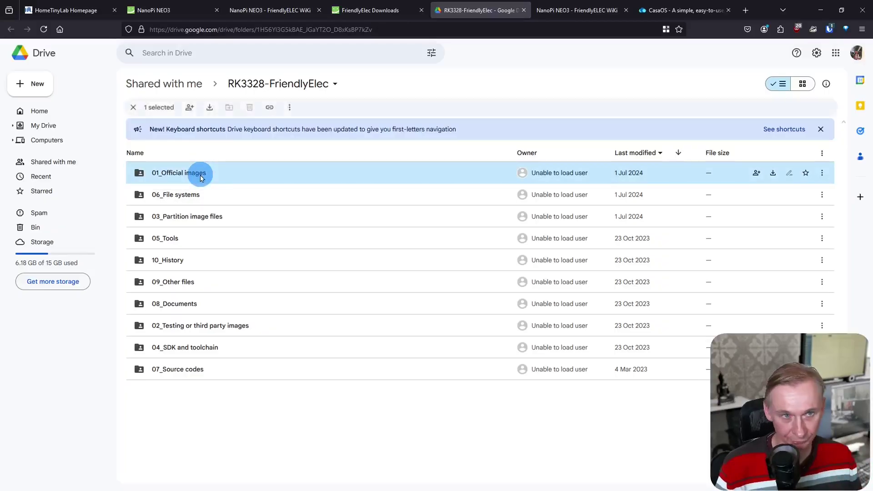
{"action": "double_click", "coordinate": [202, 176]}
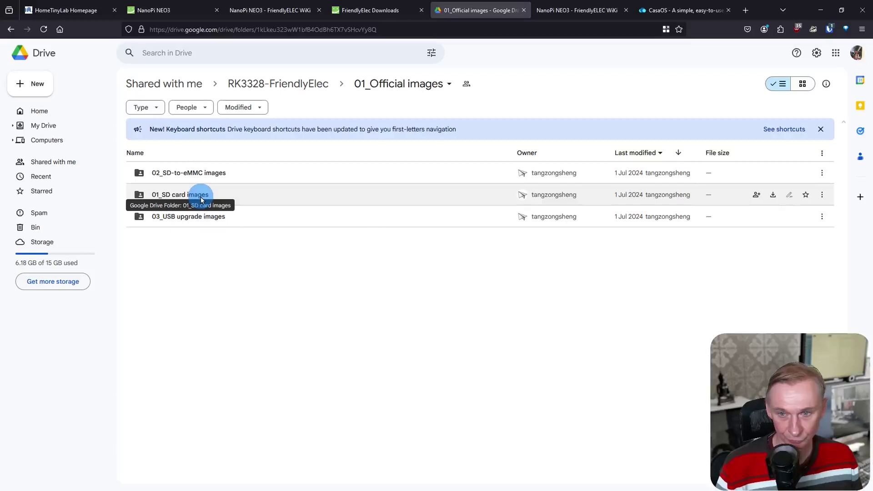
{"action": "double_click", "coordinate": [202, 198]}
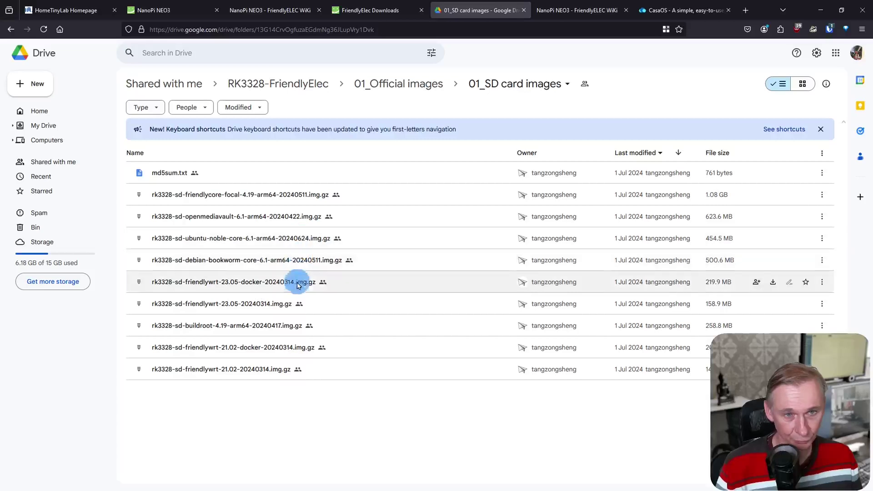
- Download rk3328-sd-debian-bookworm-core-6.1-arm64-20240511.img.gz despite the missing virus scan
{"action": "mouse_move", "coordinate": [151, 261]}
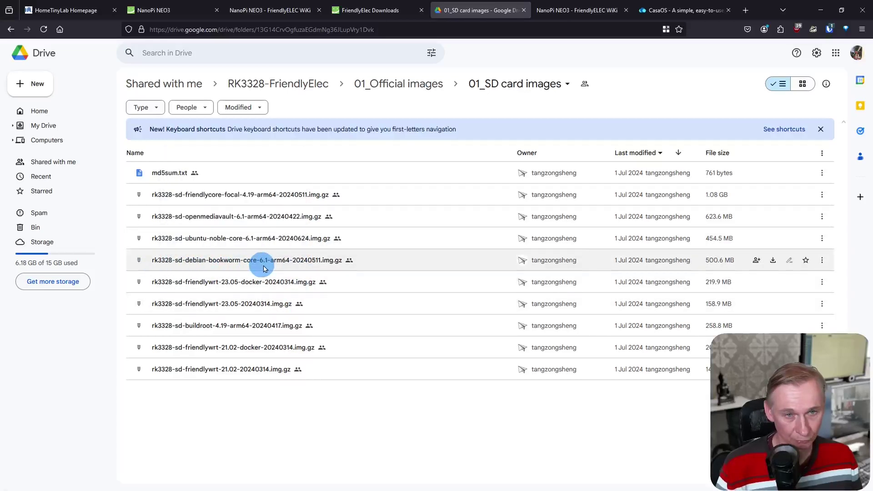
{"action": "left_click", "coordinate": [296, 266]}
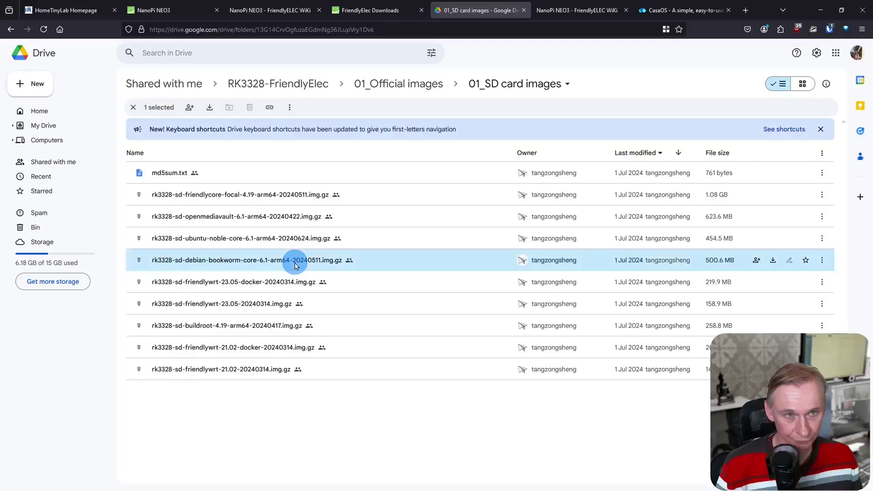
{"action": "double_click", "coordinate": [295, 266]}
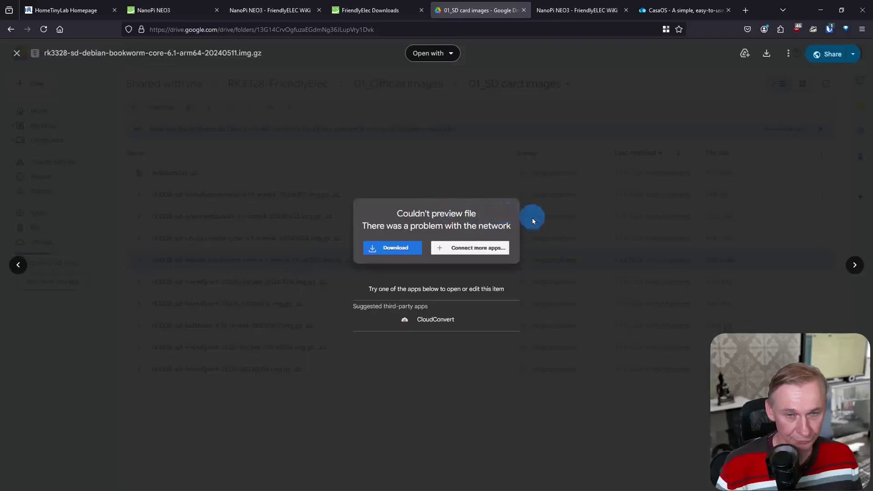
{"action": "left_click", "coordinate": [391, 251]}
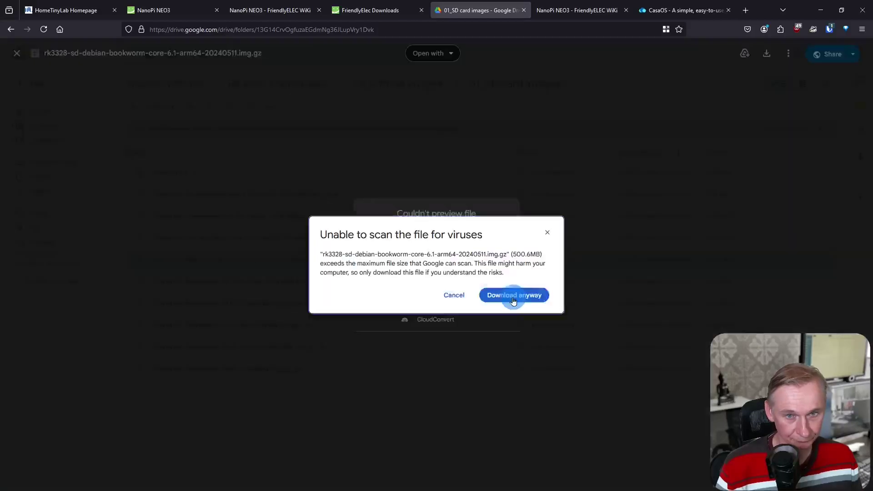
{"action": "left_click", "coordinate": [512, 296]}
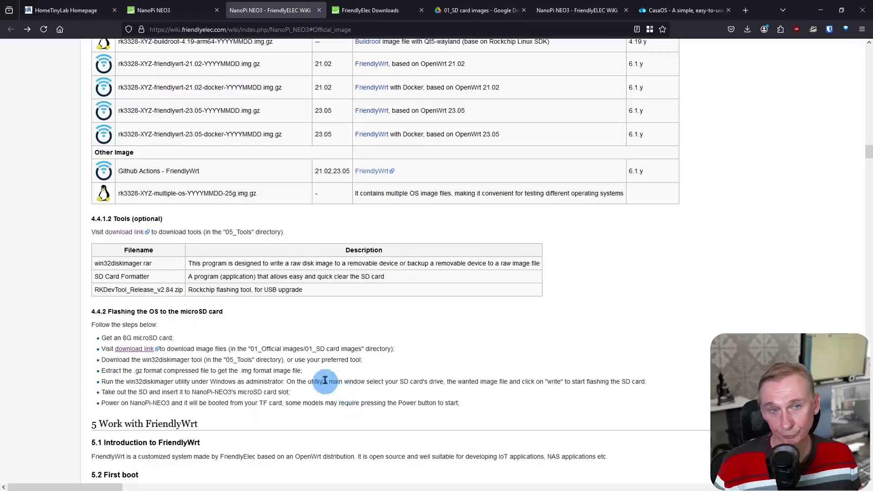
{"action": "scroll", "coordinate": [288, 328], "scroll_direction": "up", "scroll_amount": 3}
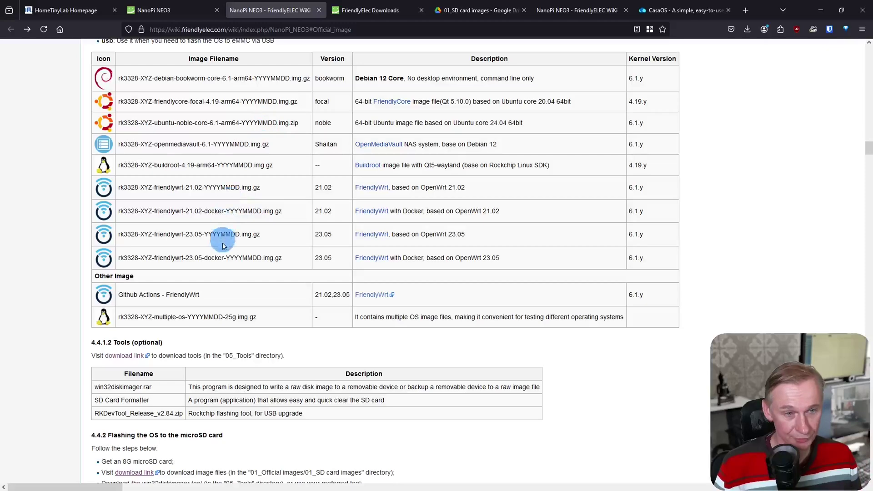
{"action": "scroll", "coordinate": [224, 236], "scroll_direction": "down", "scroll_amount": 2}
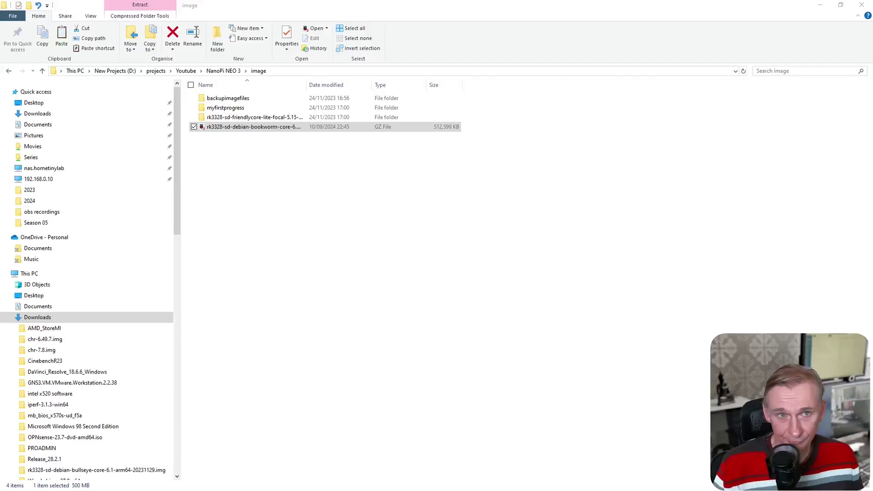
- Widen the file list columns to show full names and extract rk3328-sd-debian-bookworm-core-6.1-arm64-20240511.img.gz into the same folder with 7-Zip
{"action": "left_click", "coordinate": [708, 312]}
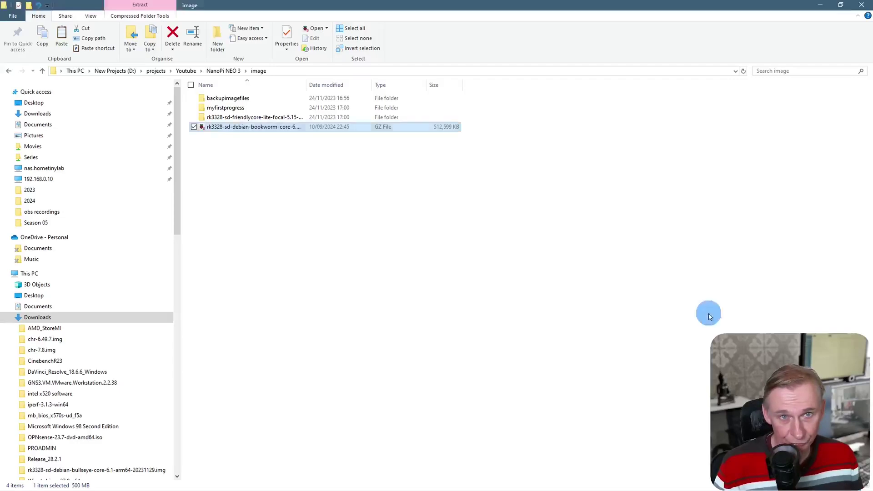
{"action": "left_click_drag", "start_coordinate": [372, 80], "coordinate": [456, 84]}
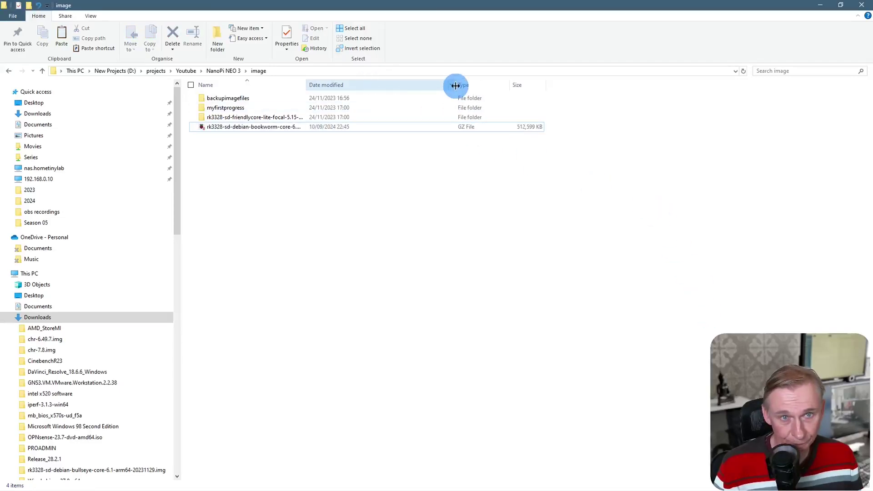
{"action": "left_click_drag", "start_coordinate": [306, 84], "coordinate": [394, 85]}
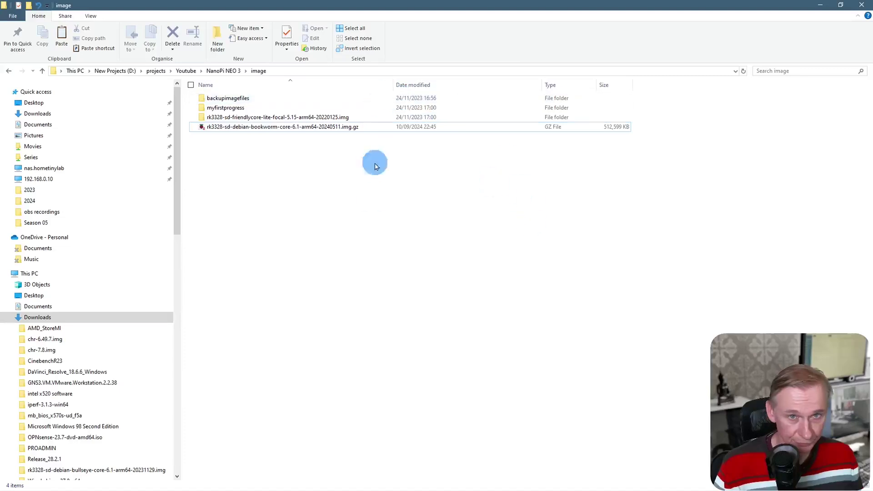
{"action": "right_click", "coordinate": [300, 132]}
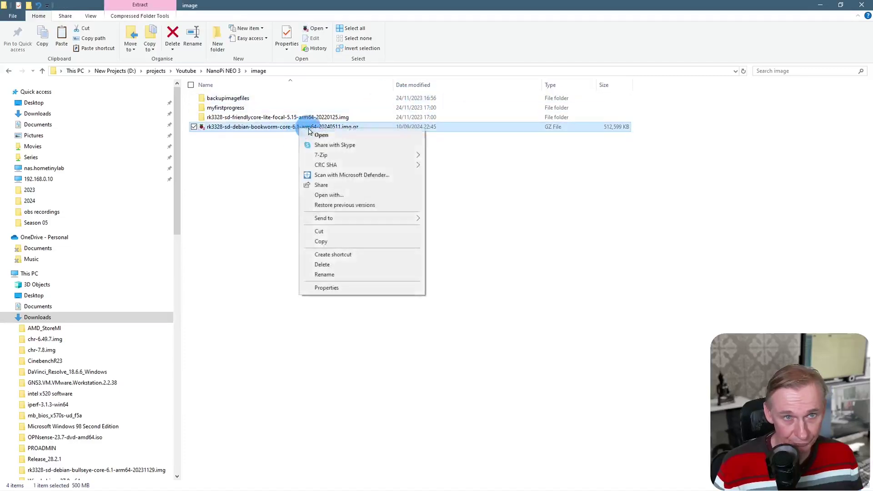
{"action": "mouse_move", "coordinate": [373, 160]}
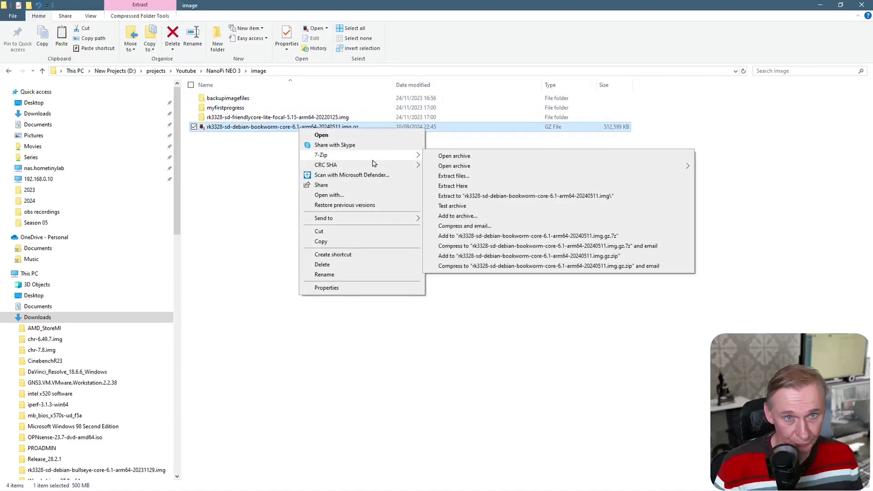
{"action": "left_click", "coordinate": [471, 186]}
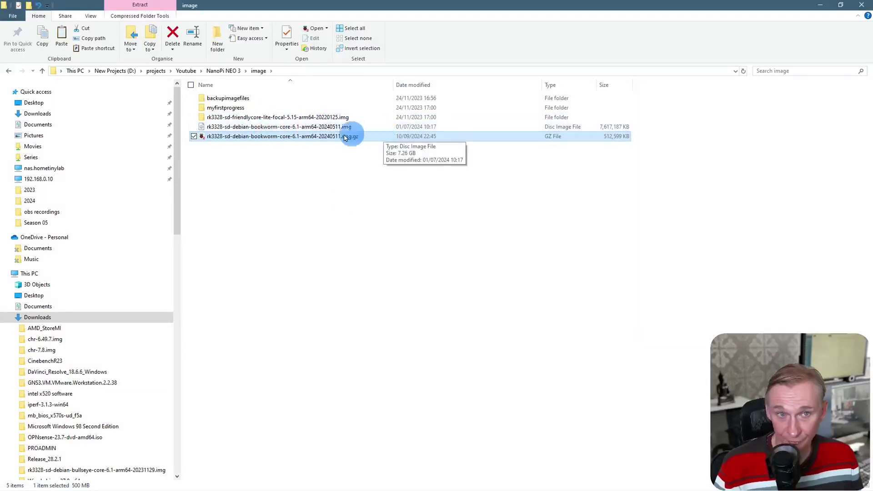
- Switch to Win32 Disk Imager and load rk3328-sd-debian-bookworm-core-6.1-arm64-20240511.img from the NanoPi NEO 3 image folder
{"action": "key", "text": "alt+Left"}
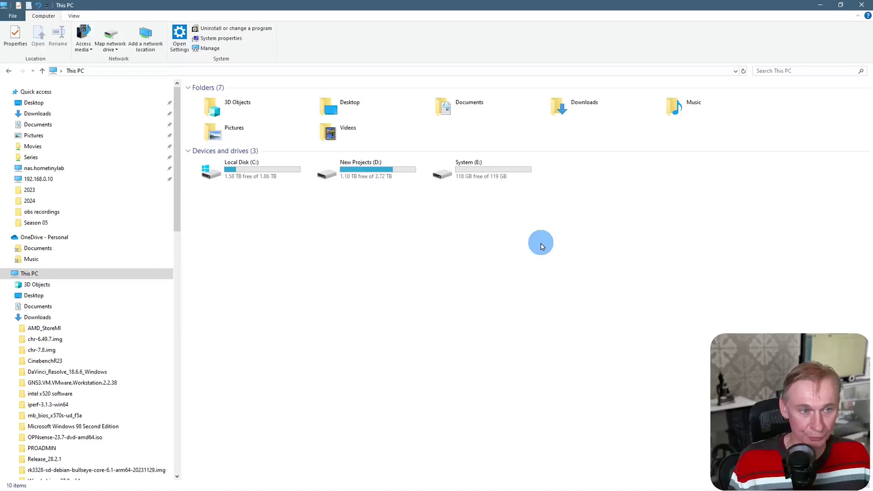
{"action": "left_click", "coordinate": [94, 489]}
{"action": "left_click_drag", "start_coordinate": [480, 264], "coordinate": [428, 201]}
{"action": "left_click", "coordinate": [513, 229]}
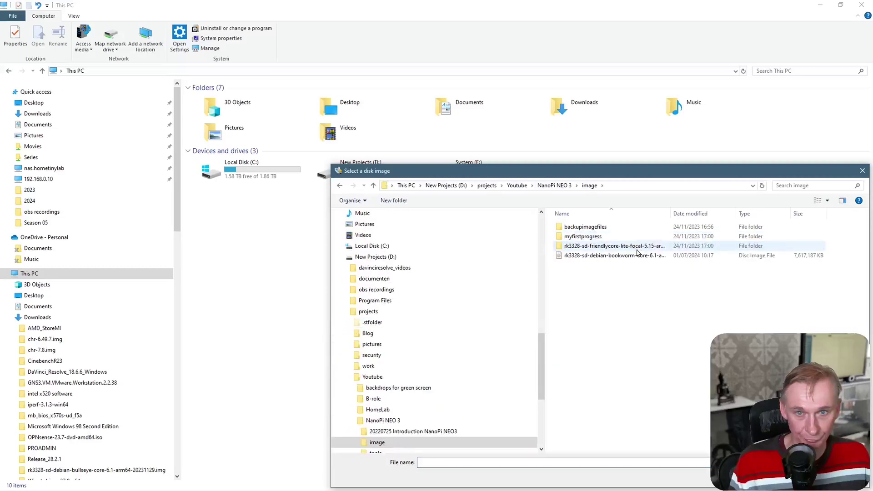
{"action": "double_click", "coordinate": [669, 217]}
{"action": "left_click", "coordinate": [593, 255]}
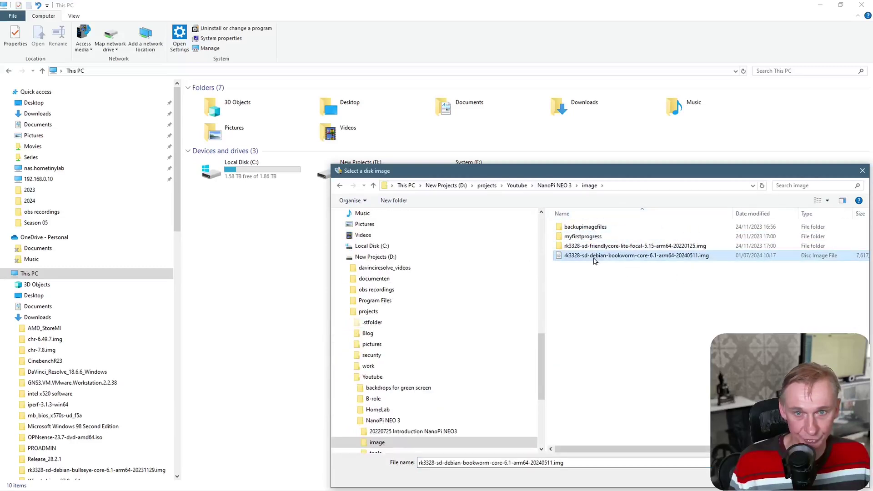
{"action": "left_click_drag", "start_coordinate": [627, 174], "coordinate": [419, 110]}
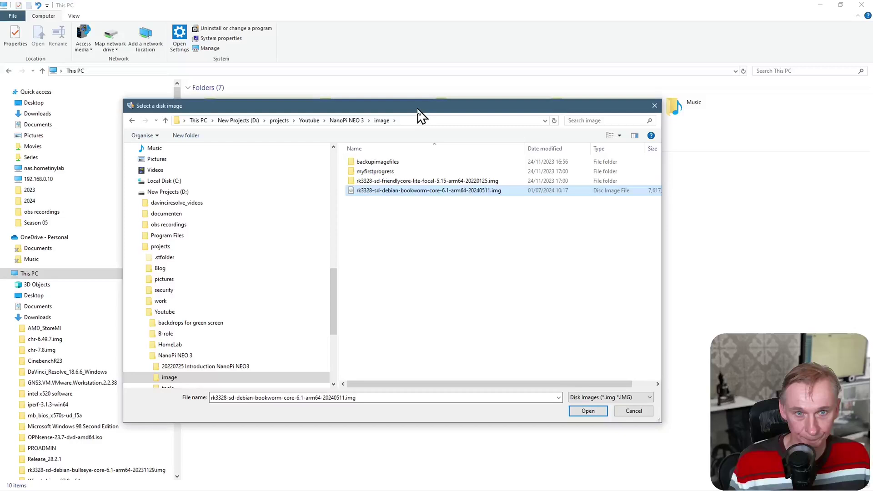
{"action": "left_click", "coordinate": [599, 415]}
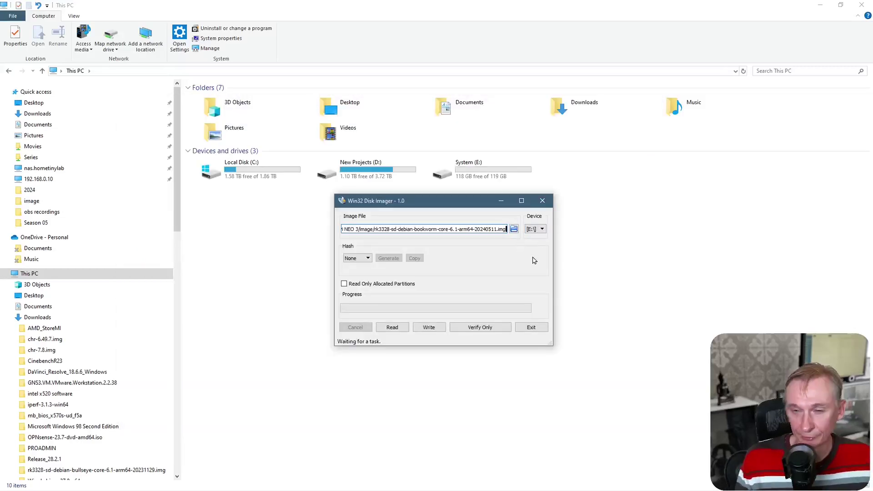
- Write the loaded Debian image to the SD card on device E:\, and exit Win32 Disk Imager once writing finishes
{"action": "left_click", "coordinate": [431, 331]}
{"action": "left_click", "coordinate": [463, 292]}
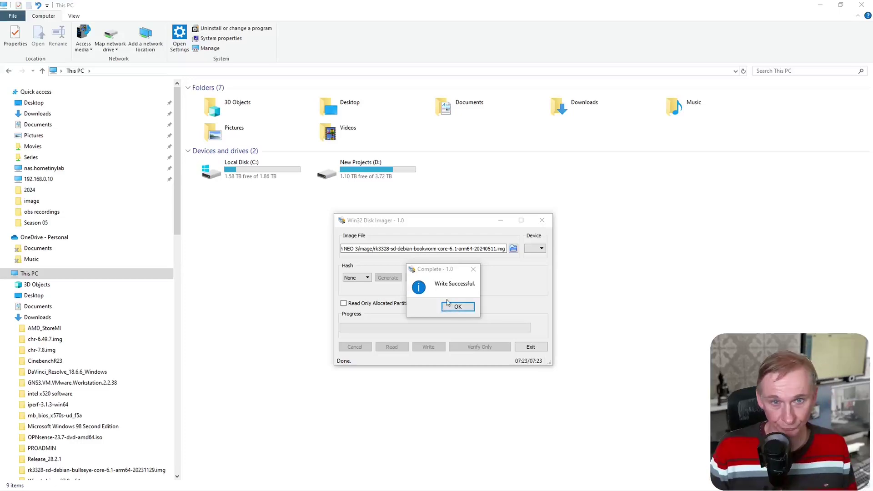
{"action": "left_click", "coordinate": [457, 307]}
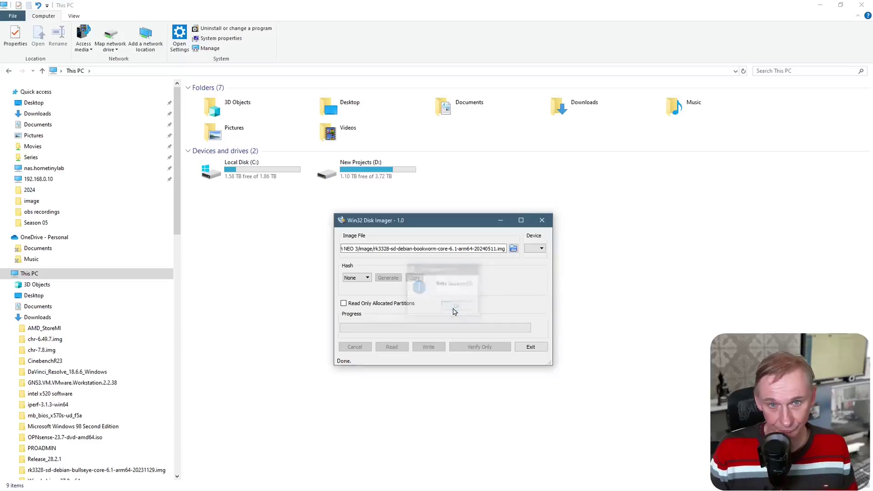
{"action": "left_click", "coordinate": [531, 347]}
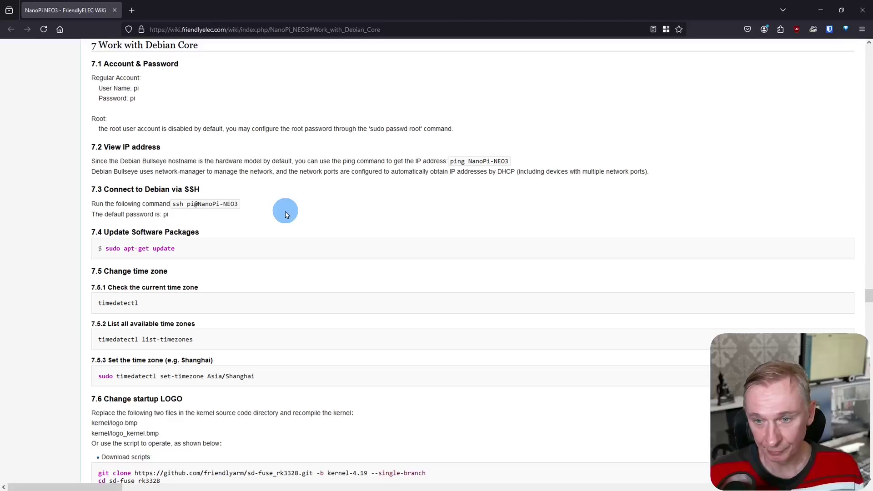
- Switch to Advanced IP Scanner to look for the NanoPi NEO3's IP address on the local network
{"action": "left_click", "coordinate": [150, 489]}
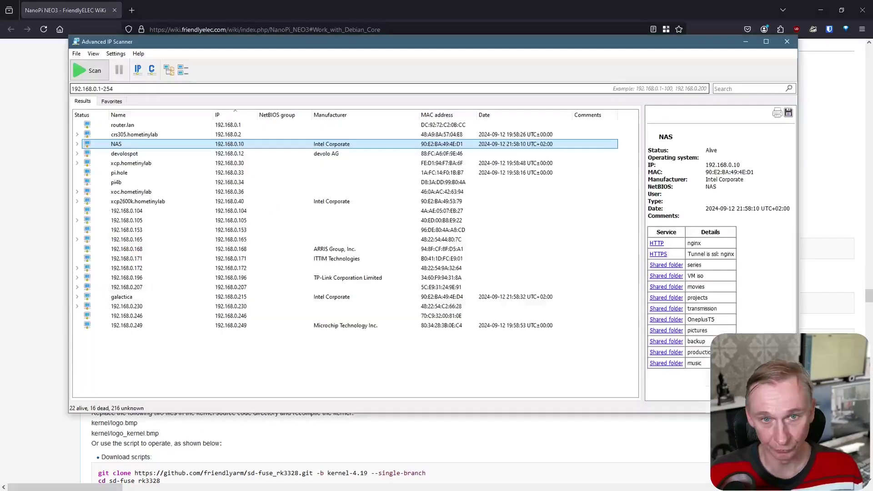